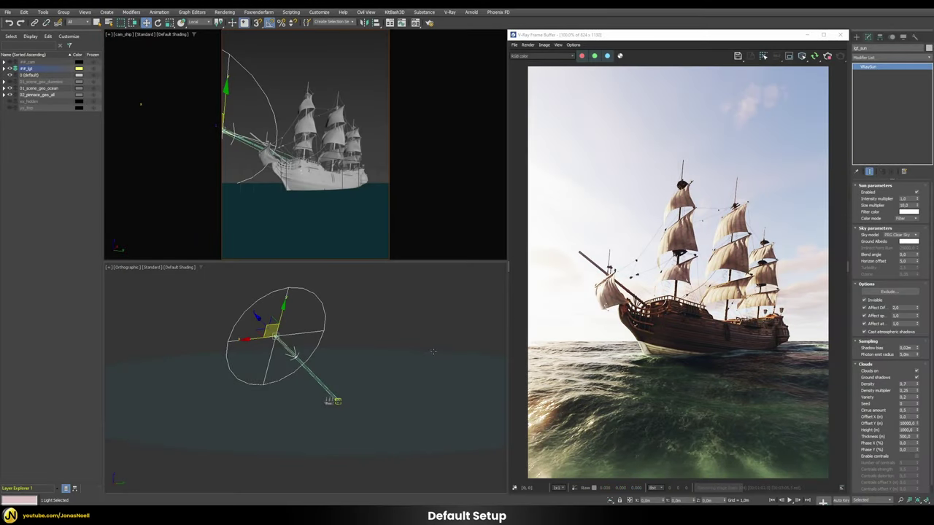
# Try two alternative positions for the sun light around the ship, undoing each move
pyautogui.moveTo(286, 332); pyautogui.dragTo(422, 331)
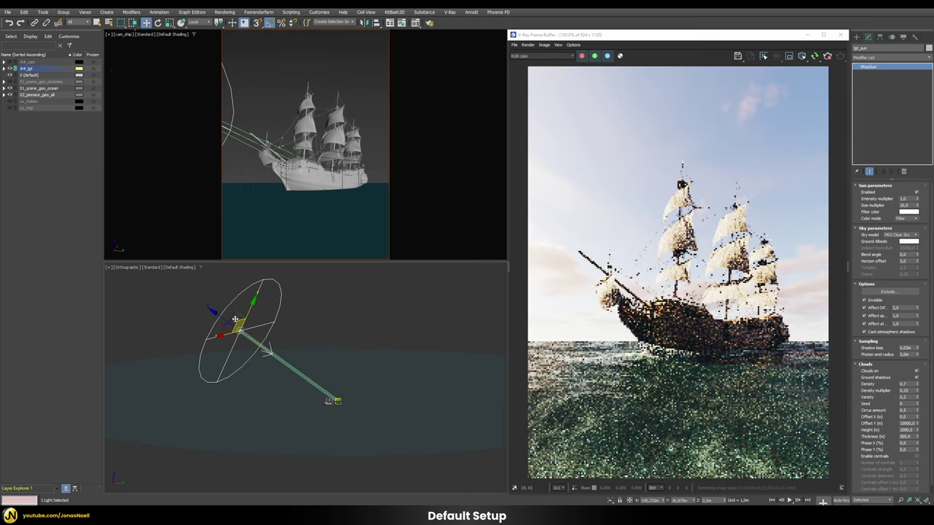
pyautogui.click(9, 22)
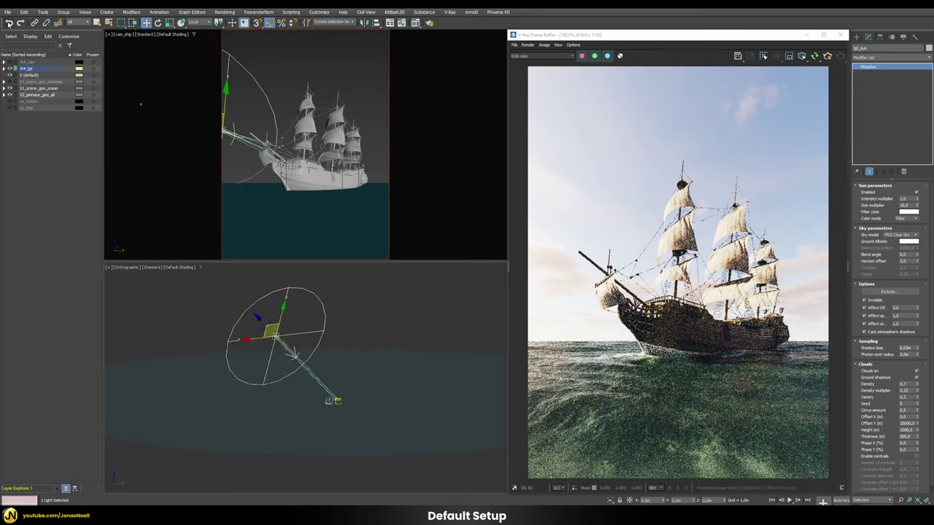
pyautogui.moveTo(262, 337); pyautogui.dragTo(367, 333)
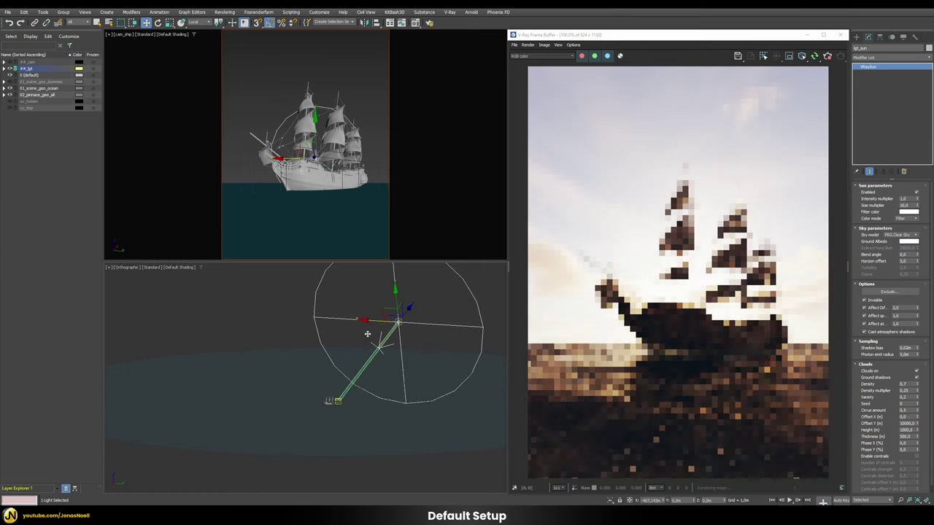
pyautogui.click(9, 22)
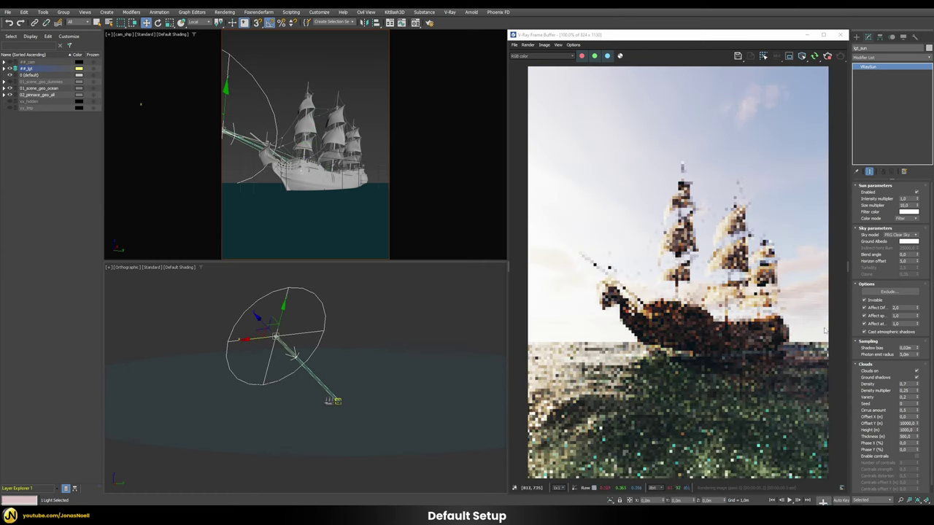
# Try a higher cloud density on the sun light and restore the density to 0,7
pyautogui.click(903, 380)
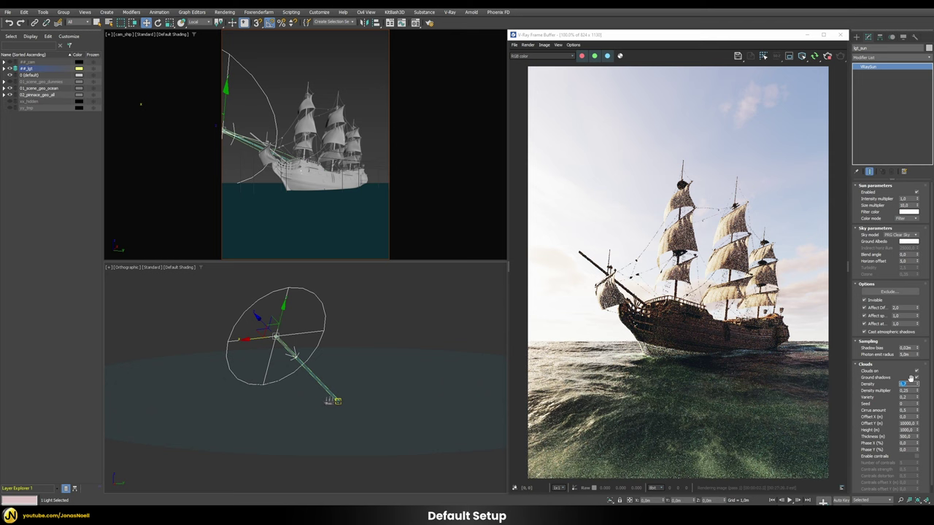
pyautogui.press('Return')
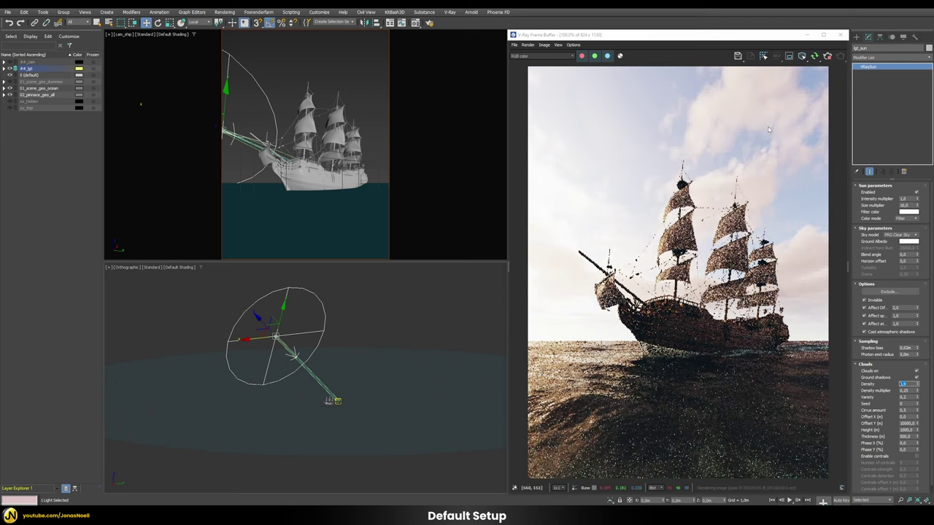
pyautogui.write('0,7')
pyautogui.press('Return')
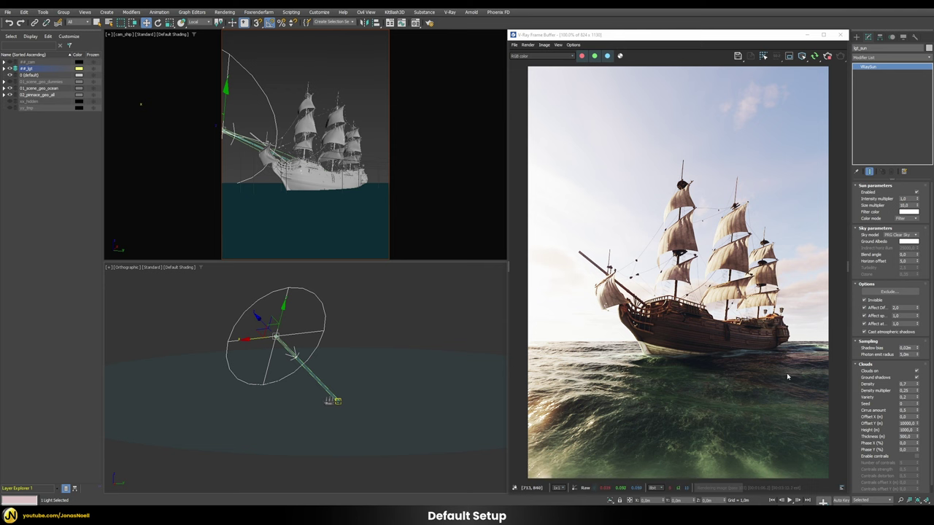
pyautogui.scroll(2, 786, 373)
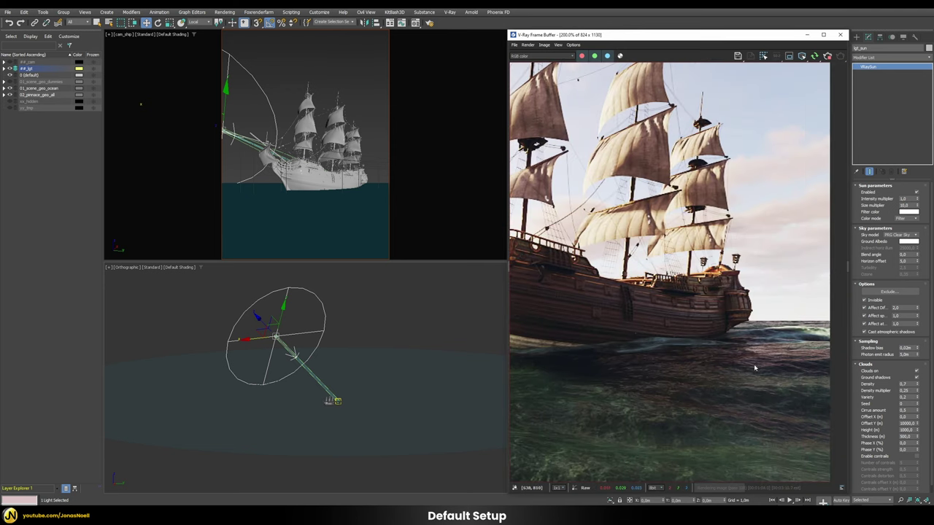
pyautogui.moveTo(755, 368); pyautogui.dragTo(665, 398, button='middle')
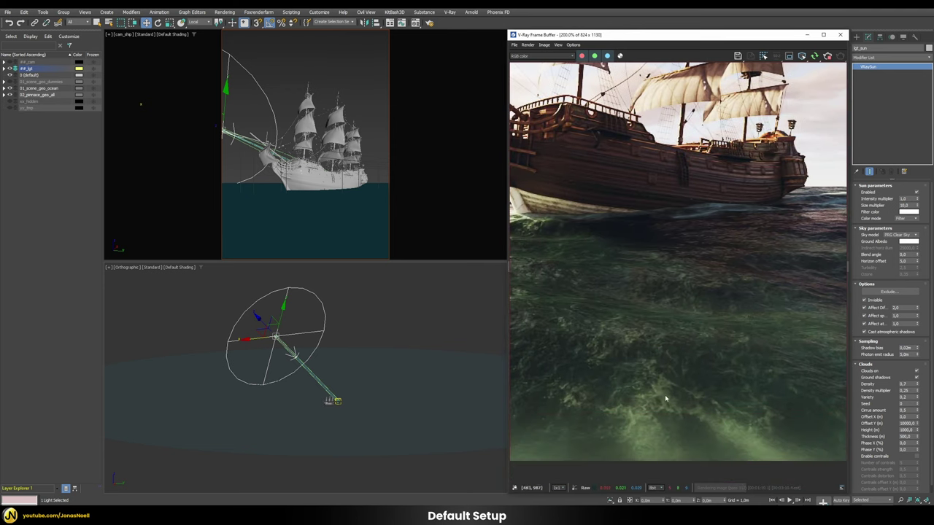
pyautogui.scroll(-2, 656, 368)
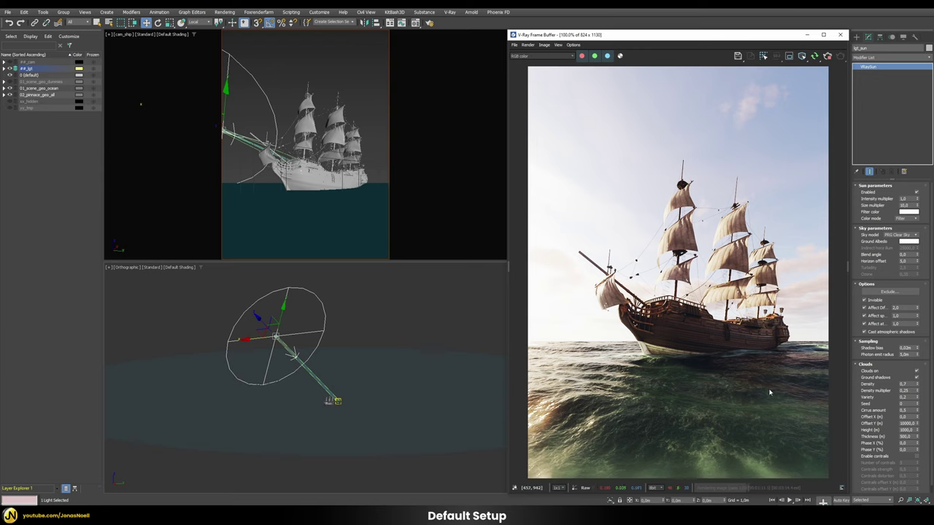
pyautogui.click(890, 132)
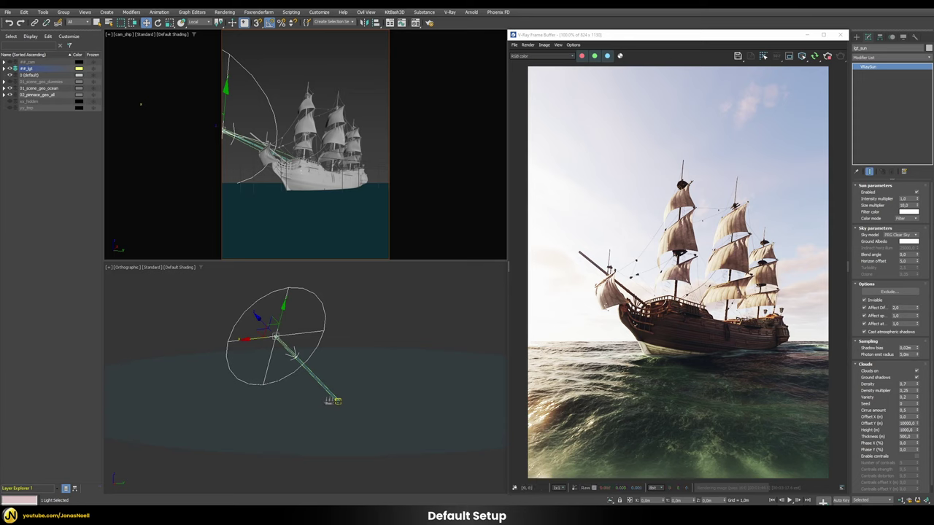
# Open the environment settings and swap the visible ship layer 02_pinnace_geo_all for the 01_scene_geo_dummies layer
pyautogui.press('8')
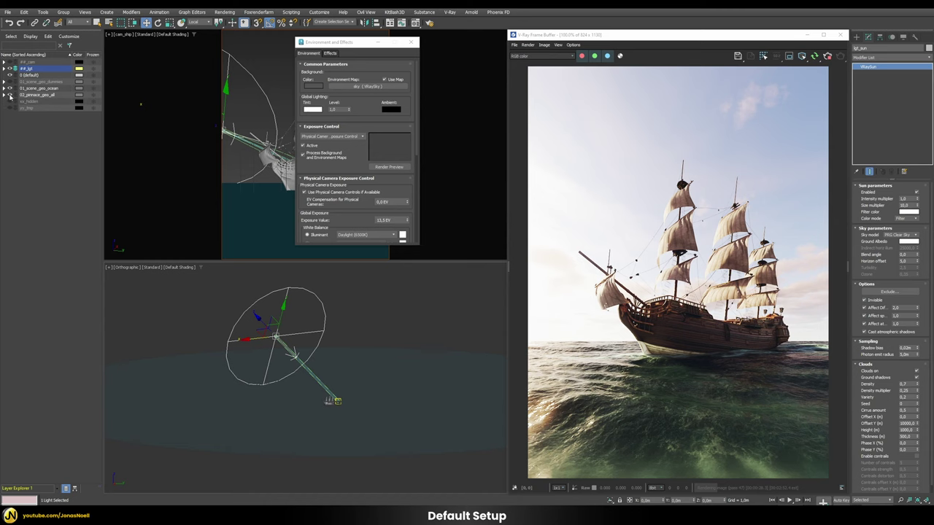
pyautogui.click(10, 96)
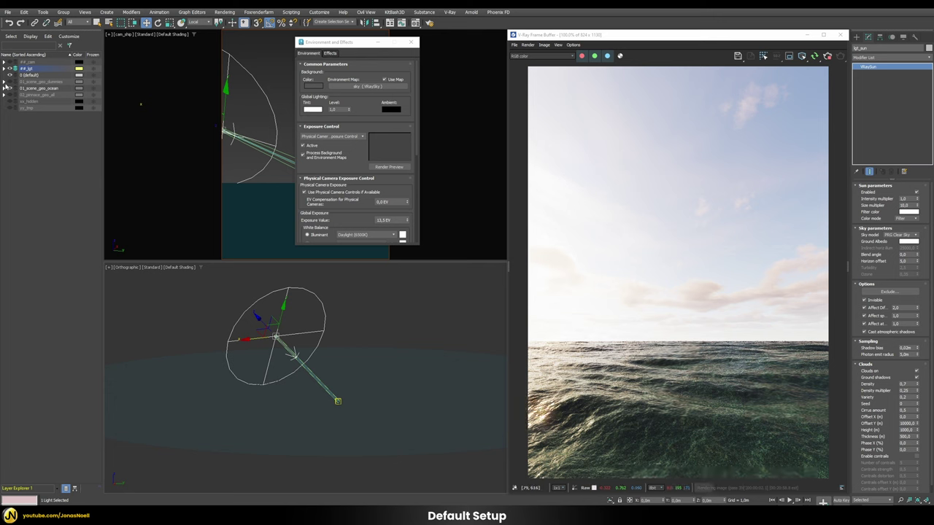
pyautogui.click(9, 82)
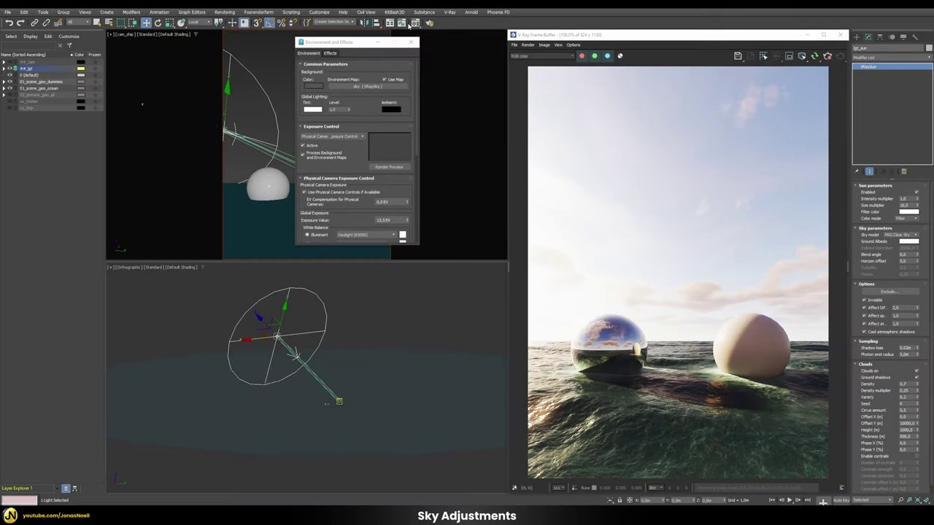
# Open the Material Editor and place an instance of the environment's VRaySky map in the first sample slot
pyautogui.press('m')
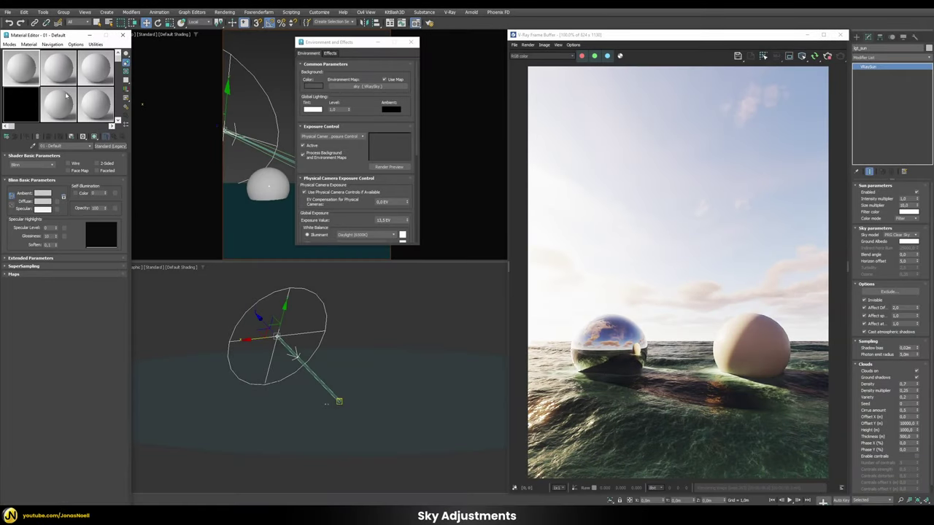
pyautogui.click(361, 88)
pyautogui.moveTo(361, 89); pyautogui.dragTo(27, 70)
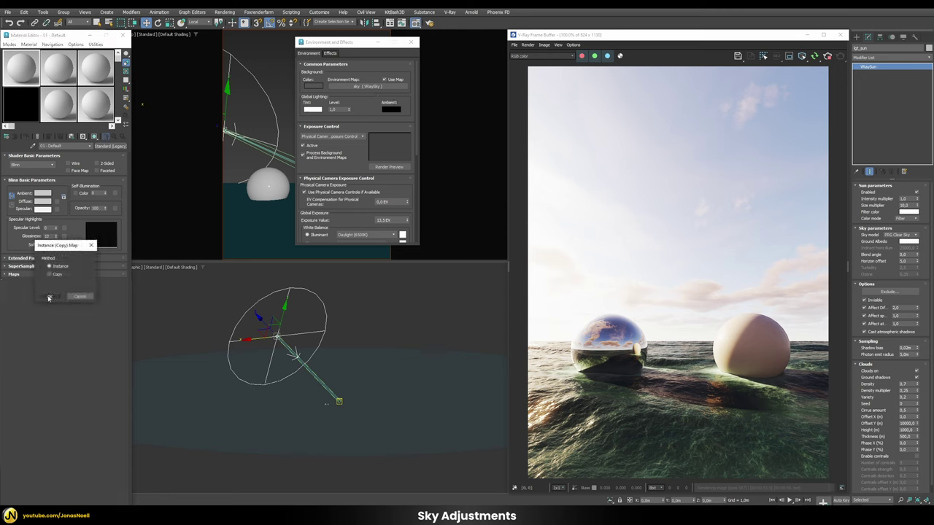
pyautogui.click(49, 296)
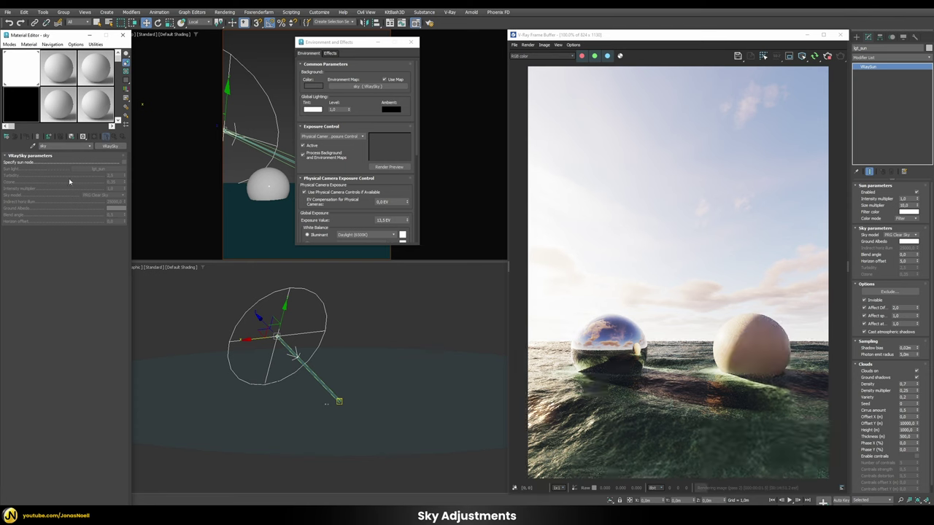
# Feed an instance of the VRaySky map into the skyBG Color Correction and assign skyBG as the environment map
pyautogui.click(33, 113)
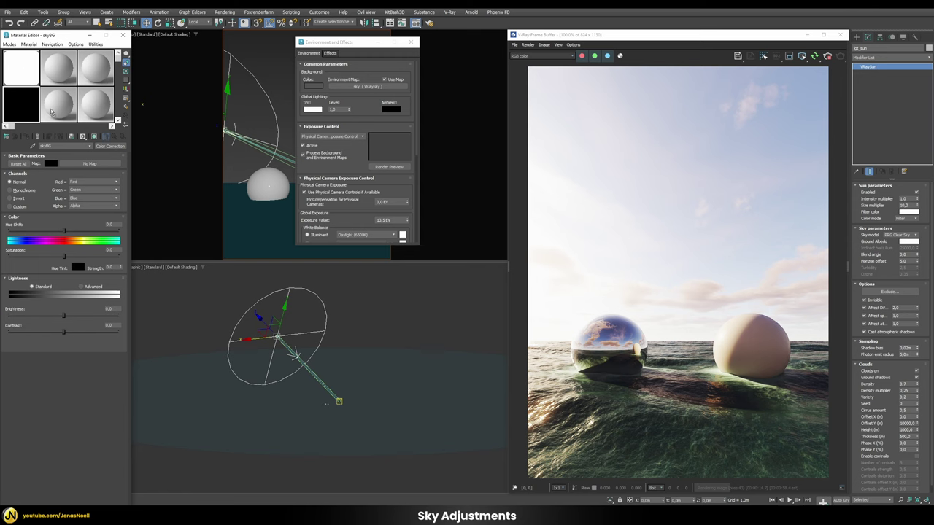
pyautogui.moveTo(51, 111); pyautogui.dragTo(88, 164)
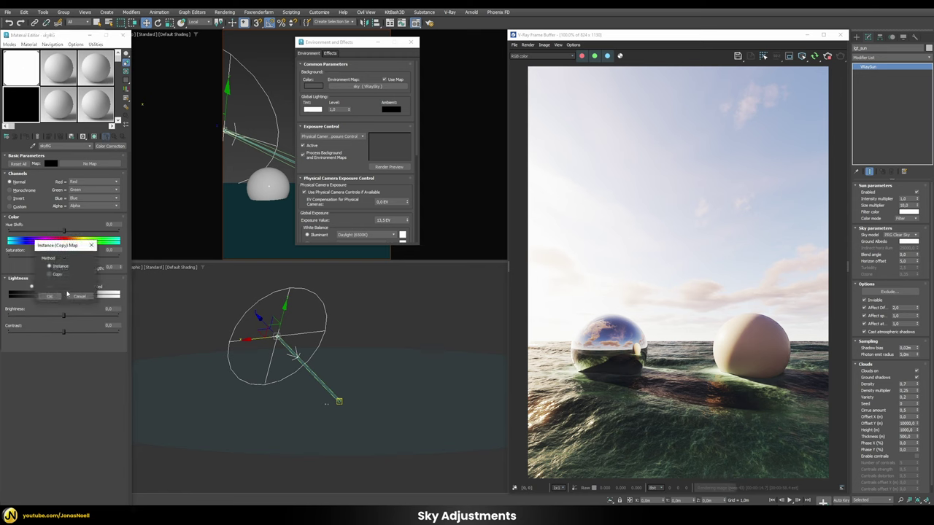
pyautogui.click(49, 296)
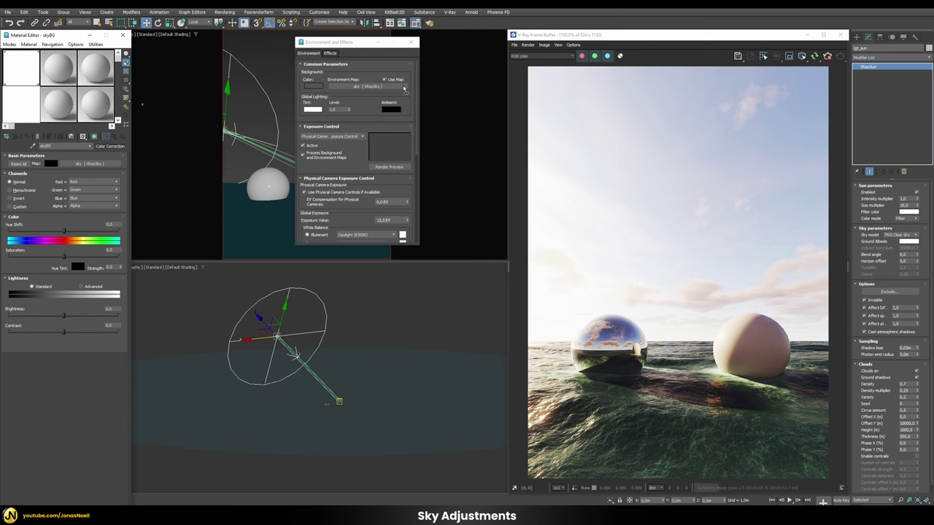
pyautogui.moveTo(404, 88); pyautogui.dragTo(404, 88)
pyautogui.click(339, 167)
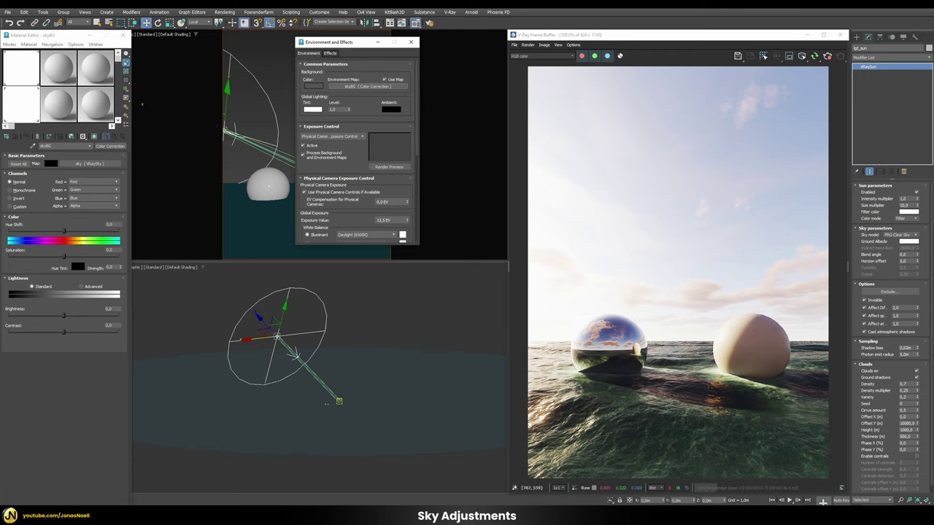
# Switch skyBG's lightness to Advanced, test an RGB gain of 10, and restore the gain to 100
pyautogui.click(81, 286)
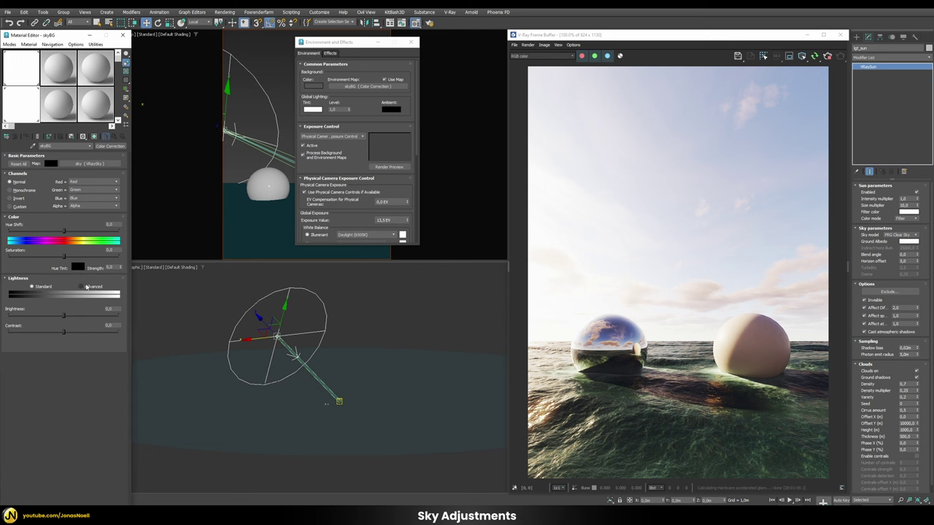
pyautogui.doubleClick(37, 314)
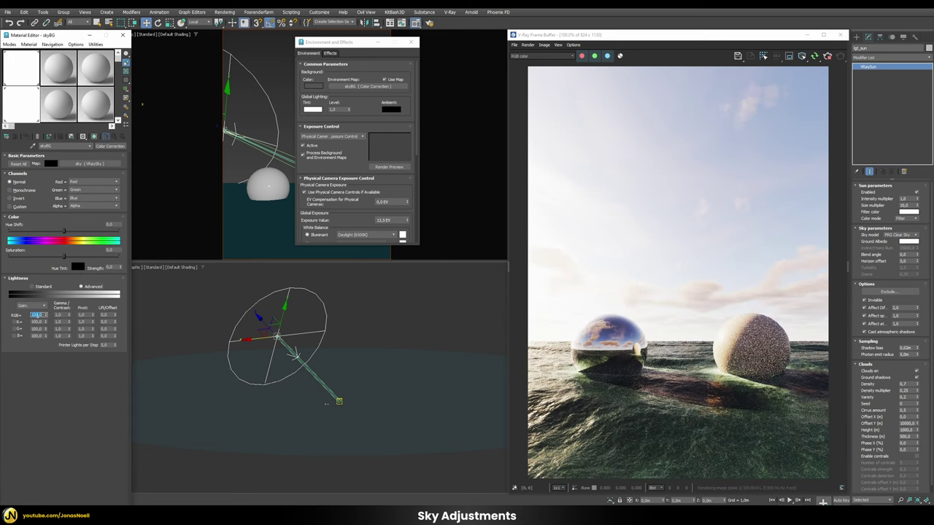
pyautogui.write('60')
pyautogui.press('Return')
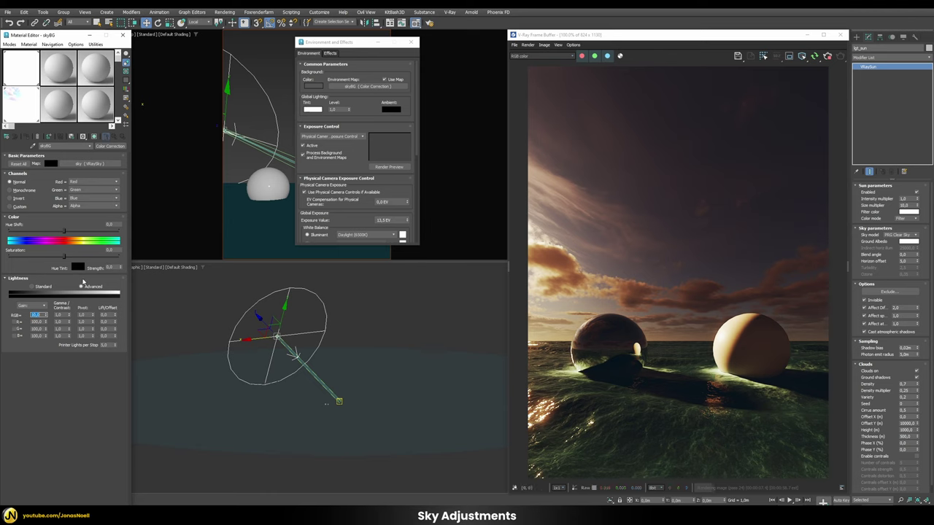
pyautogui.write('10')
pyautogui.press('Return')
pyautogui.doubleClick(35, 314)
pyautogui.write('100')
pyautogui.press('Return')
# Set skyBG's RGB gamma/contrast to 0,6 and its RGB gain to 20
pyautogui.press('Tab')
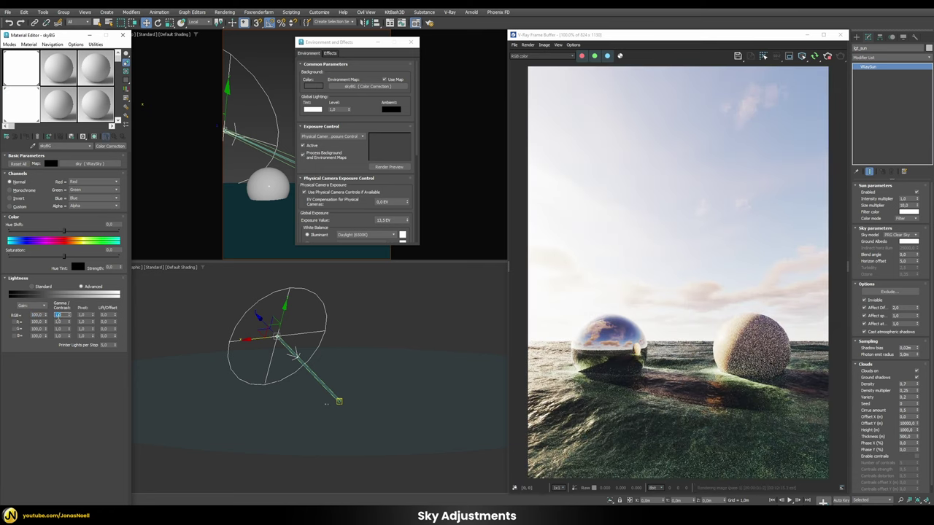
pyautogui.write('1,2')
pyautogui.press('Return')
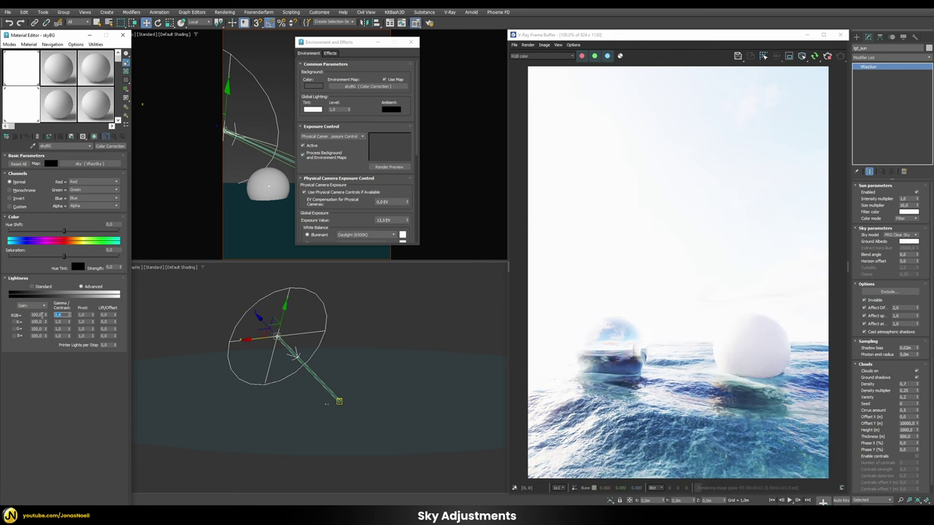
pyautogui.doubleClick(38, 314)
pyautogui.write('20')
pyautogui.press('Return')
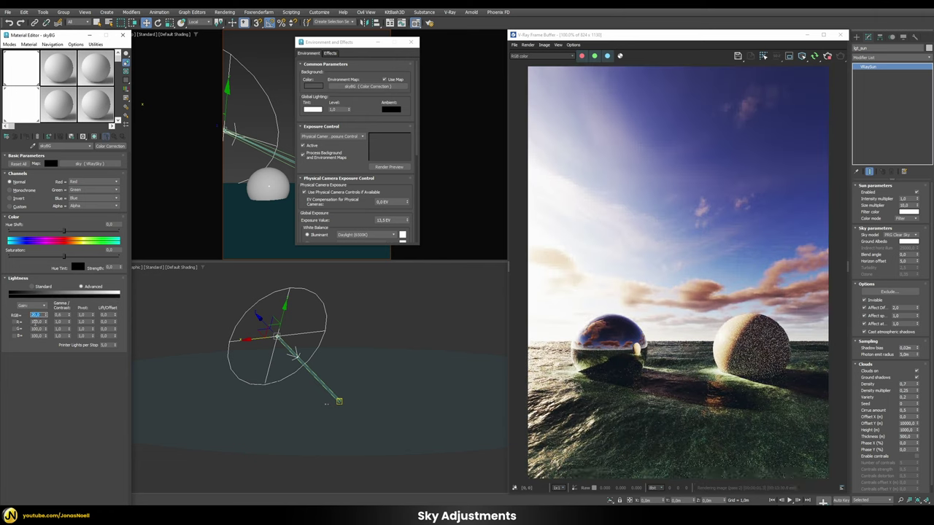
# Set skyBG's saturation to 25 and enable the separate R, G and B lightness adjustments
pyautogui.doubleClick(110, 250)
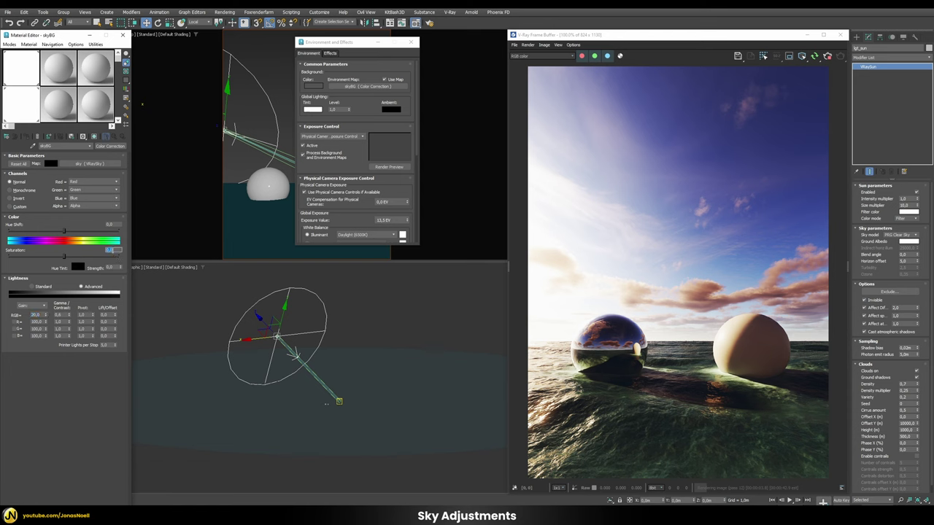
pyautogui.write('25')
pyautogui.press('Return')
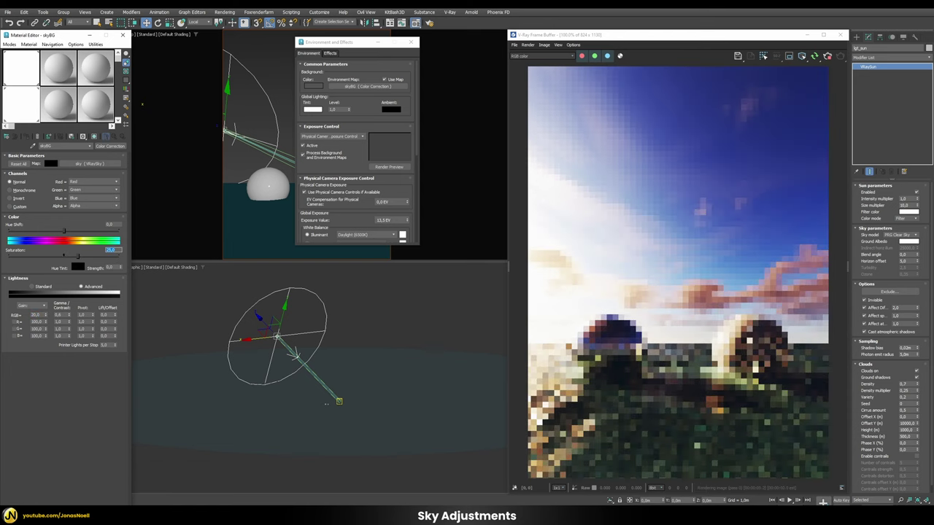
pyautogui.click(18, 324)
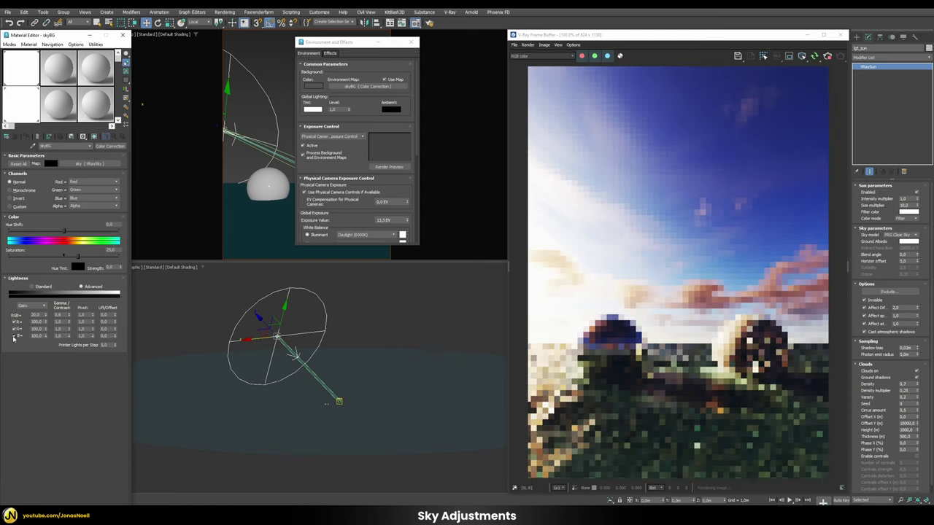
# Try a hue shift of about 143 on skyBG and reset it to 0
pyautogui.moveTo(63, 230); pyautogui.dragTo(110, 230)
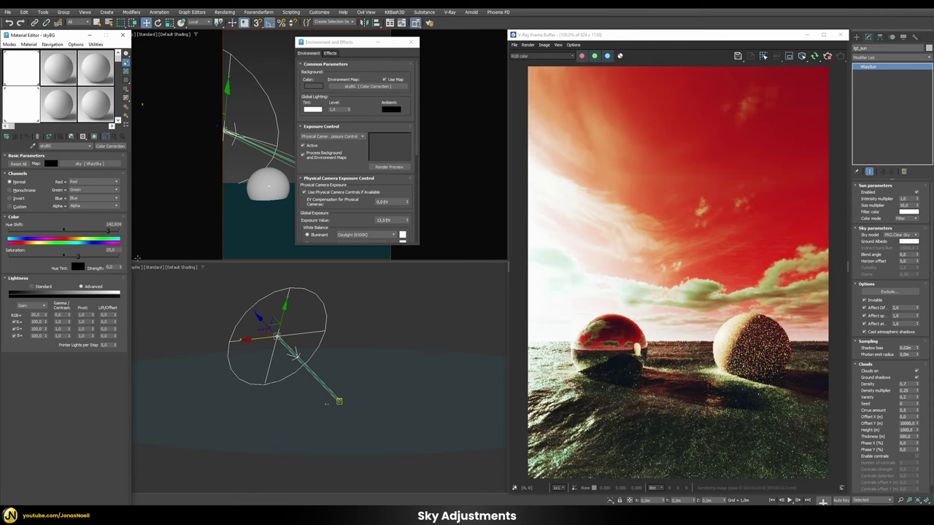
pyautogui.doubleClick(113, 224)
pyautogui.write('0')
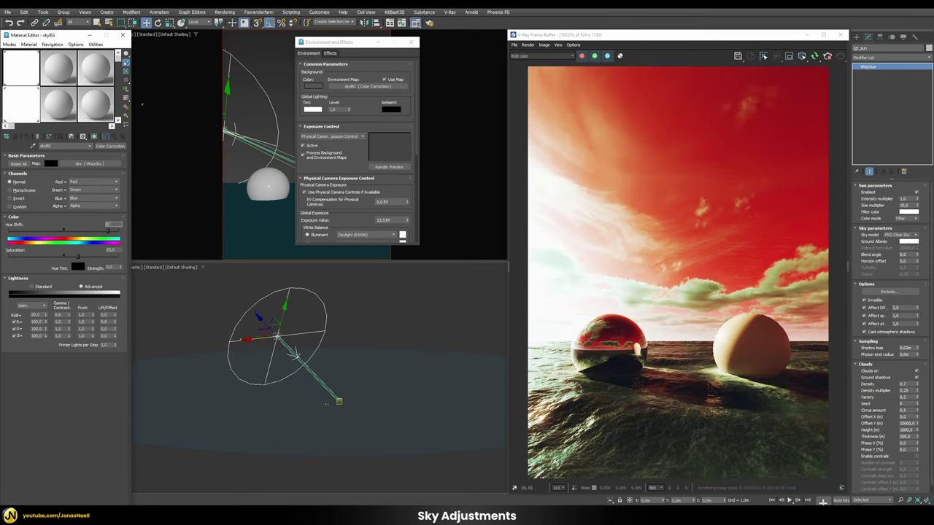
pyautogui.press('Return')
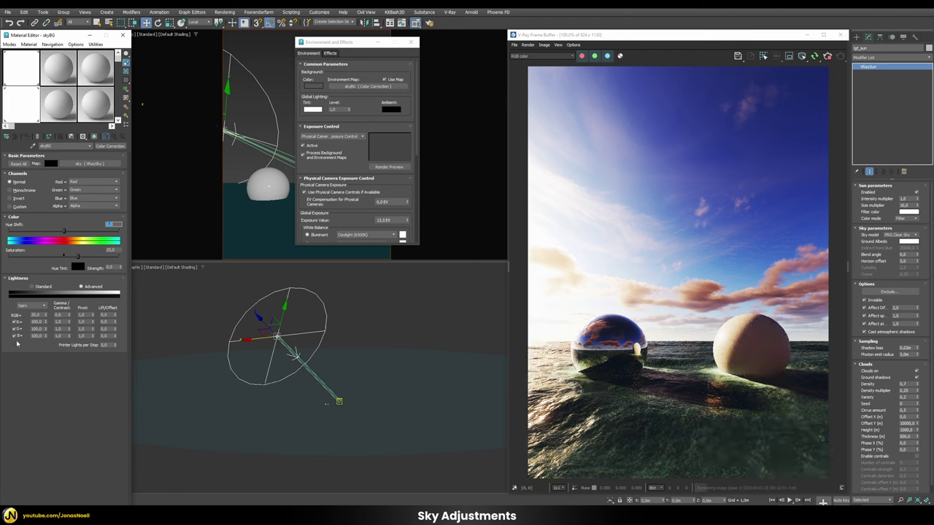
# Set the blue channel's gamma/contrast in skyBG to 1,2
pyautogui.doubleClick(61, 335)
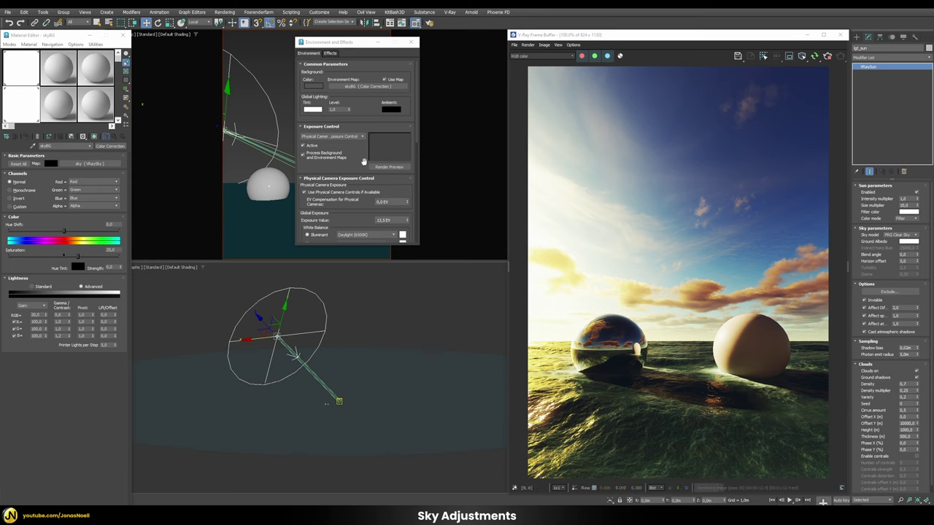
# Activate the VRayAerialPerspective atmosphere effect in the environment settings and refresh the render
pyautogui.scroll(-4, 347, 153)
pyautogui.scroll(-3, 326, 173)
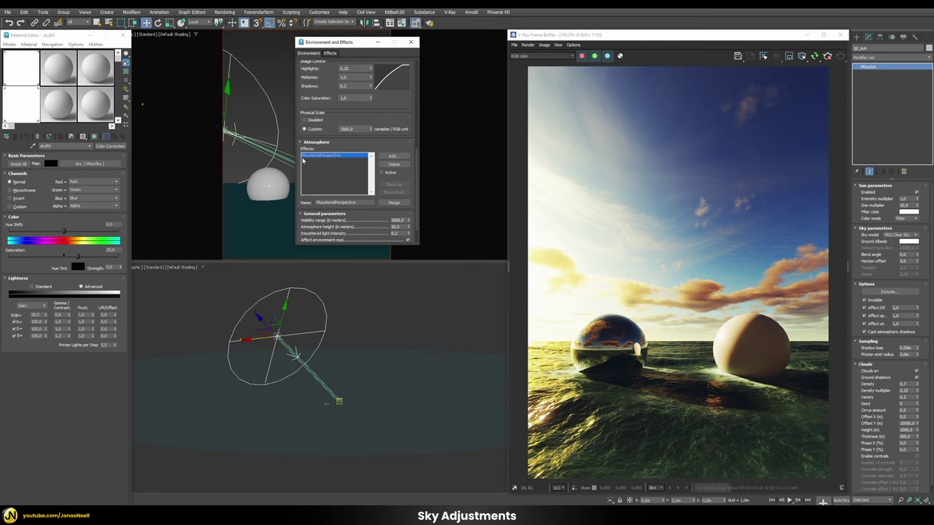
pyautogui.scroll(-1, 407, 179)
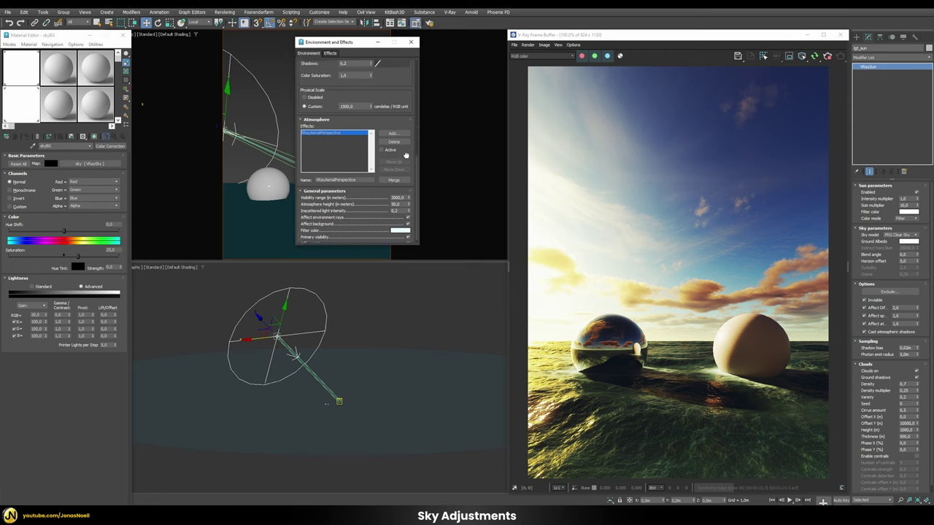
pyautogui.scroll(-1, 392, 152)
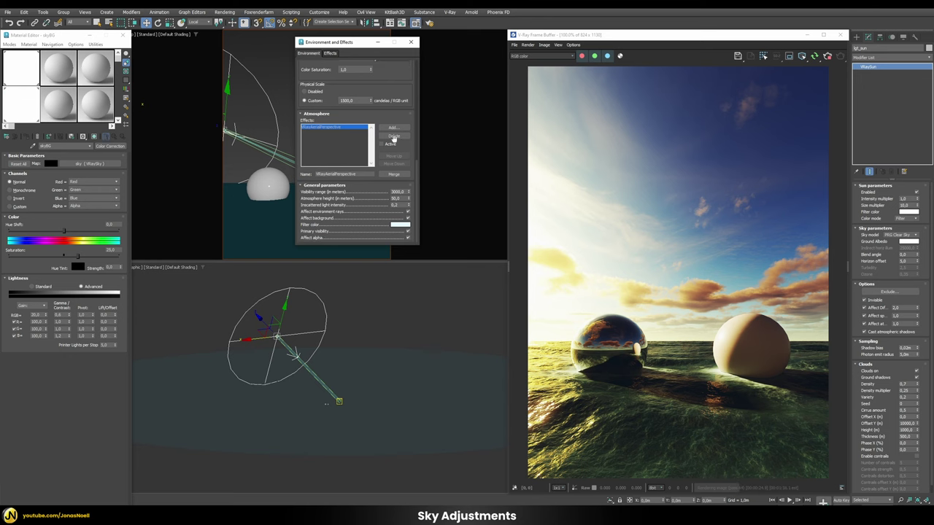
pyautogui.click(815, 55)
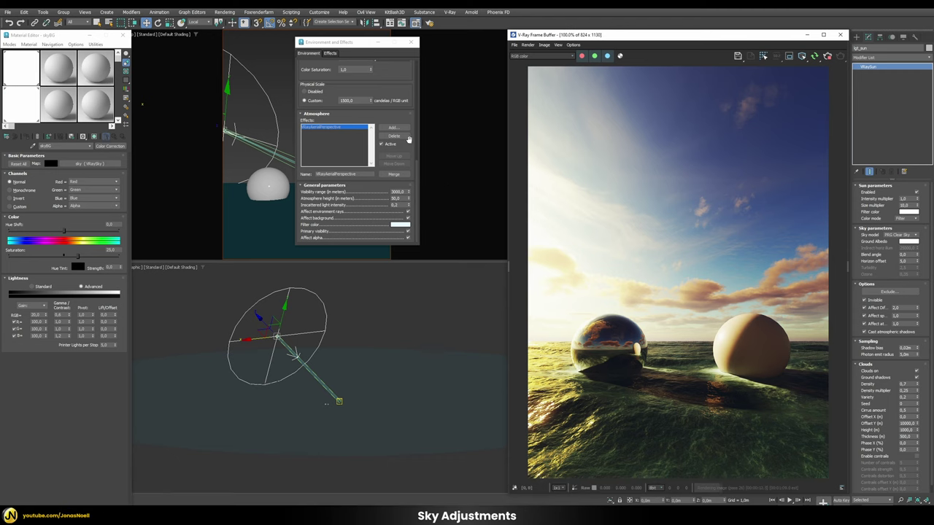
pyautogui.scroll(5, 343, 139)
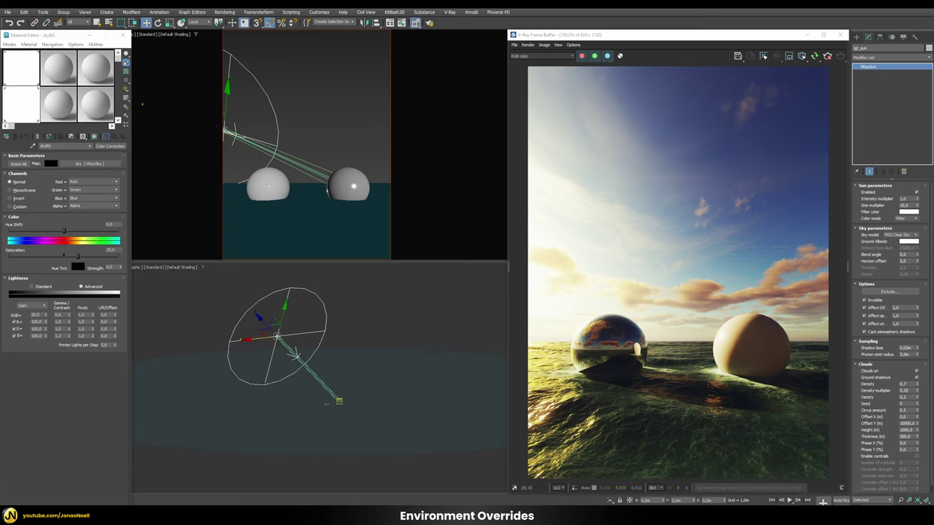
# Enable the GI environment and Reflection/Refraction environment overrides in the V-Ray render settings
pyautogui.press('8')
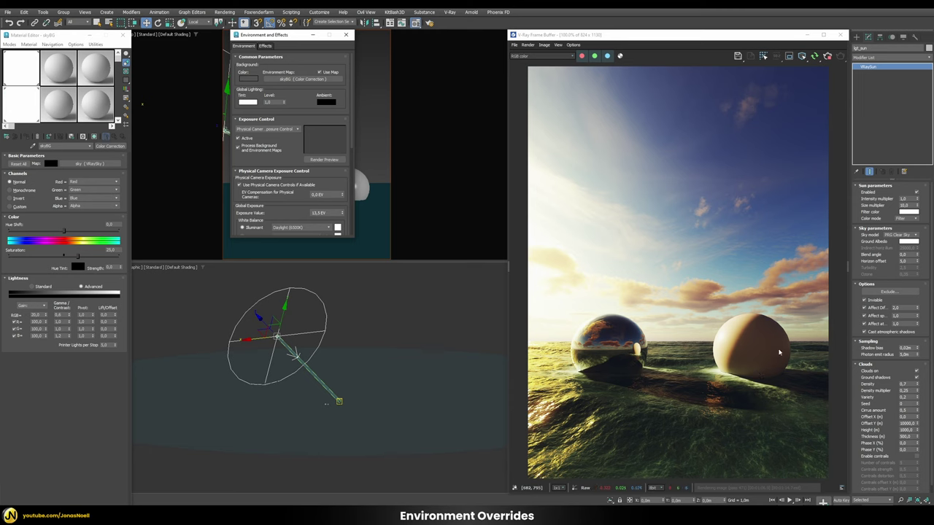
pyautogui.click(430, 23)
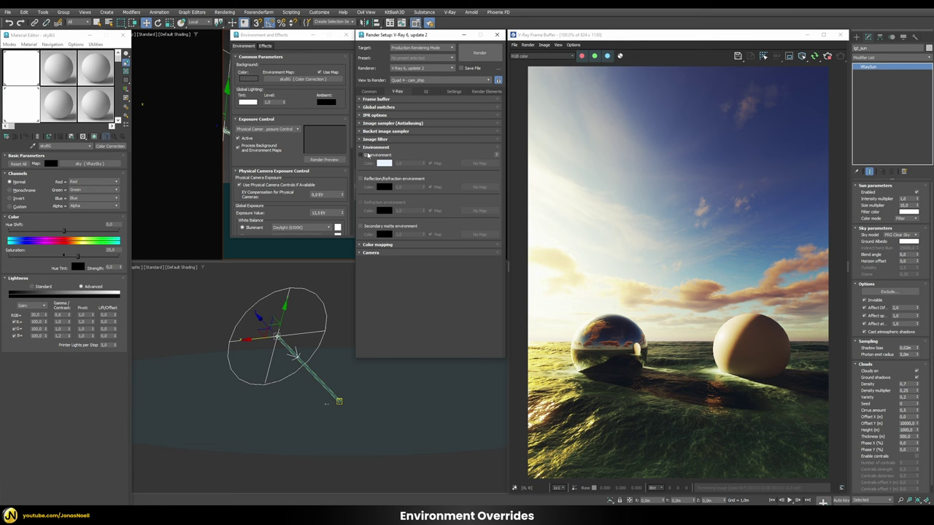
pyautogui.click(361, 155)
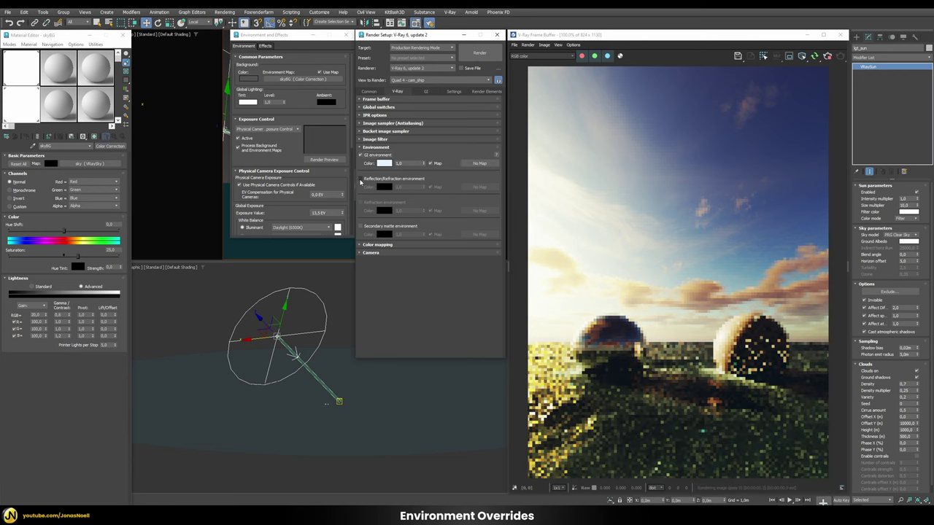
pyautogui.click(361, 178)
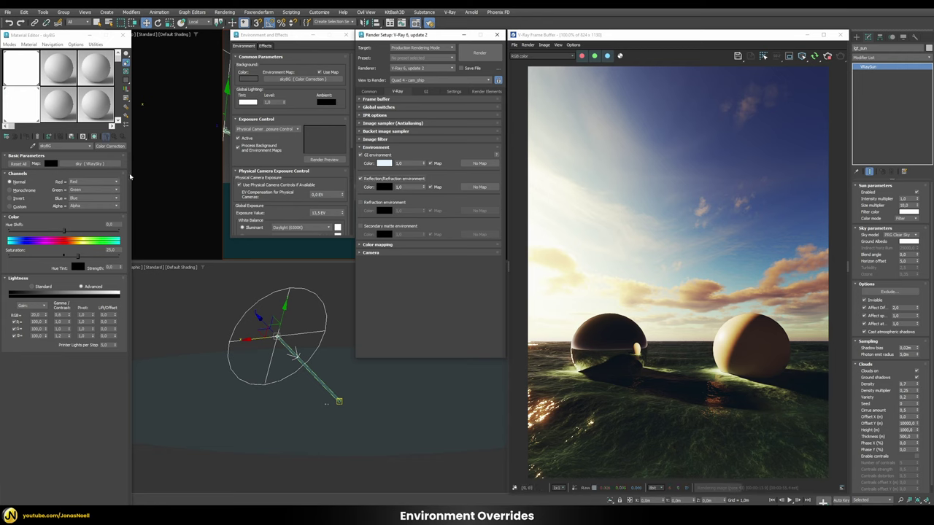
# Copy skyBG to an unused material slot and reset the copy to saturation 0, RGB gamma/contrast 1,0 and RGB gain 100
pyautogui.click(53, 108)
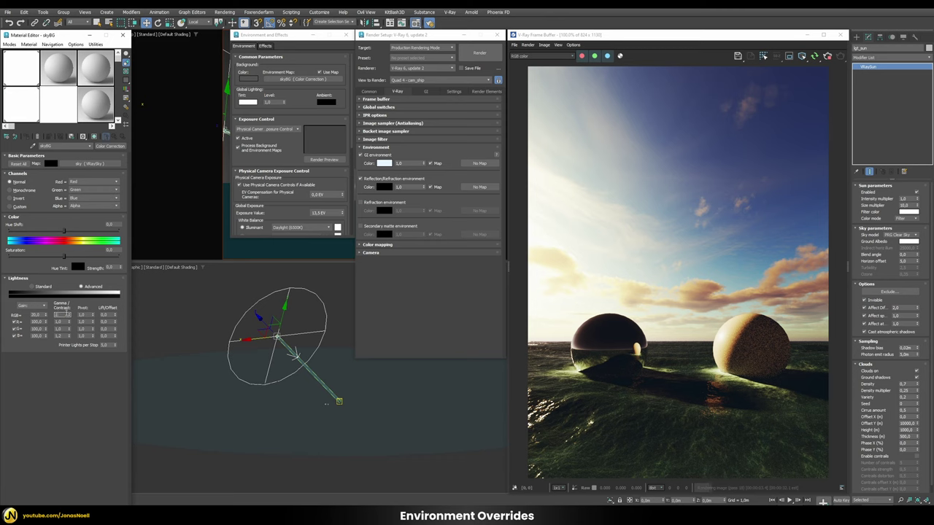
pyautogui.click(38, 314)
pyautogui.write('100')
pyautogui.press('Return')
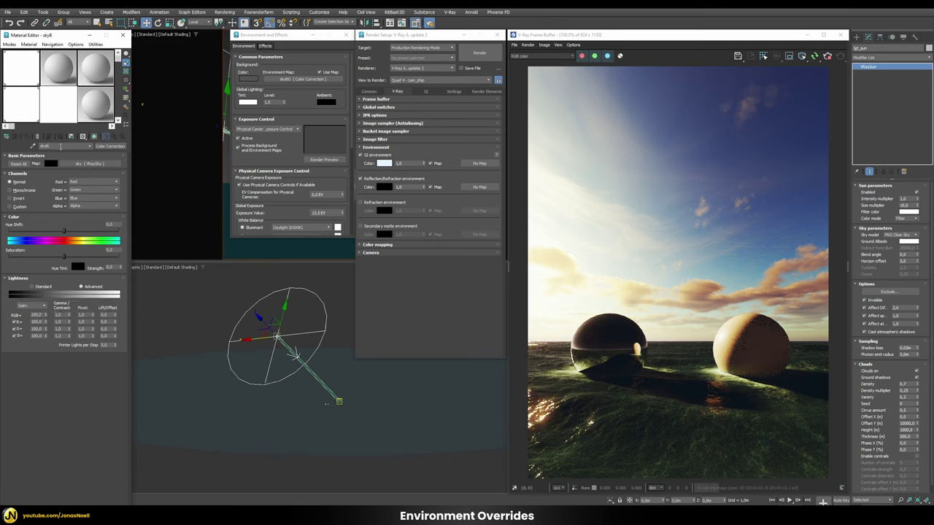
# Rename the copied map skyReflect and assign it as an instance to the Reflection/Refraction environment override
pyautogui.write('Reflect')
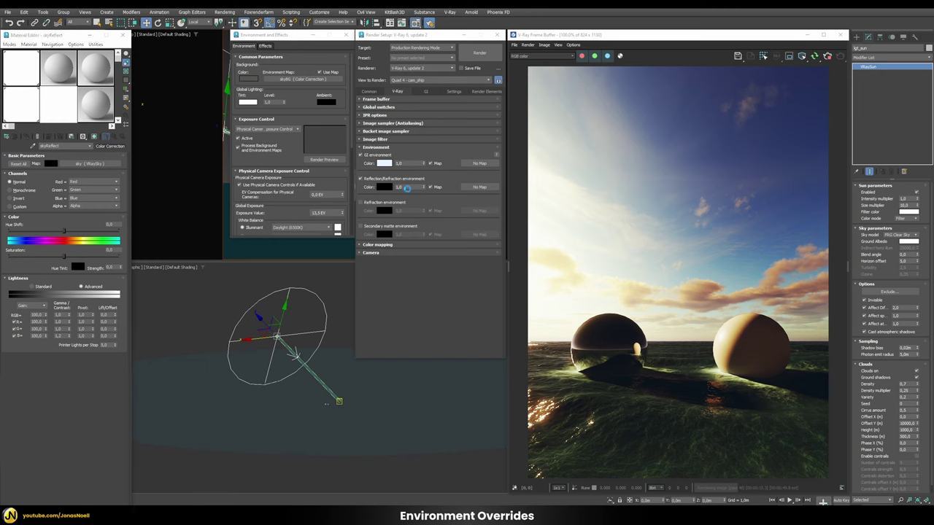
pyautogui.moveTo(110, 146); pyautogui.dragTo(479, 187)
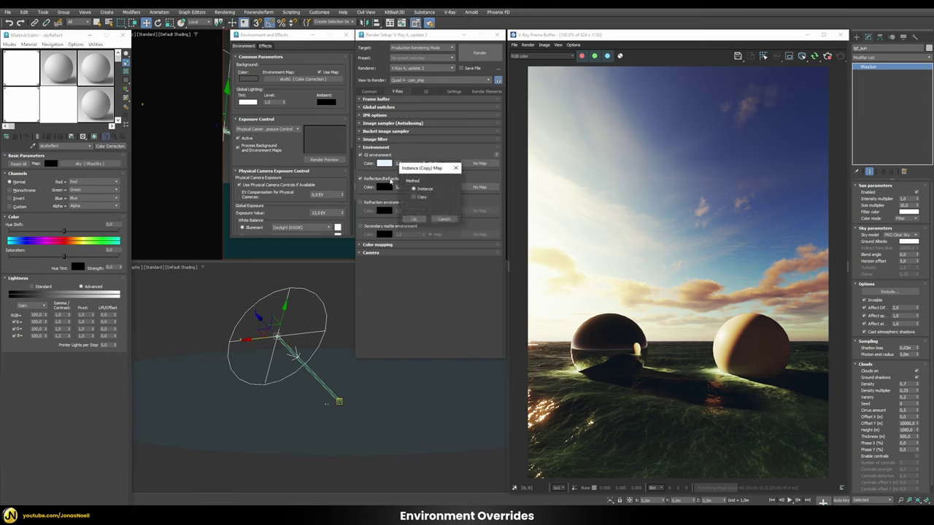
pyautogui.click(414, 219)
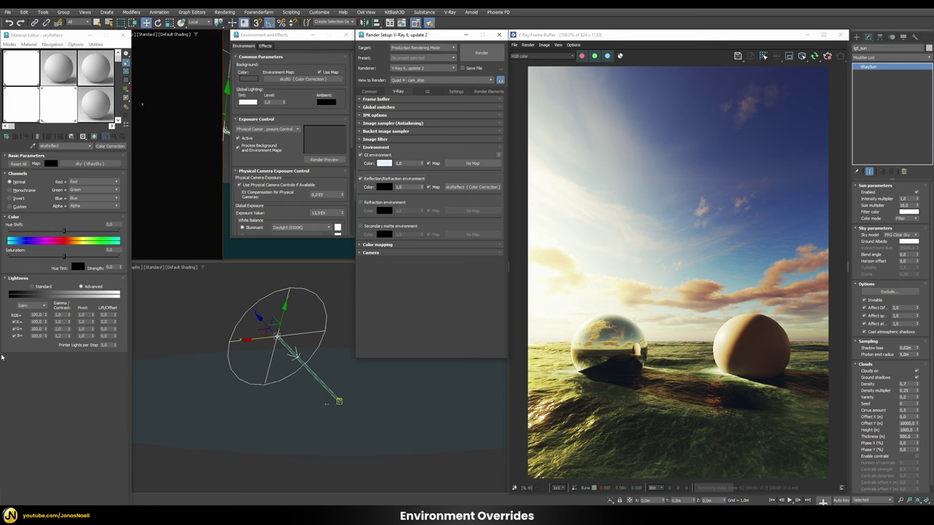
# Set skyReflect's blue channel gamma/contrast to 1,05 and its RGB gain to 125
pyautogui.doubleClick(58, 336)
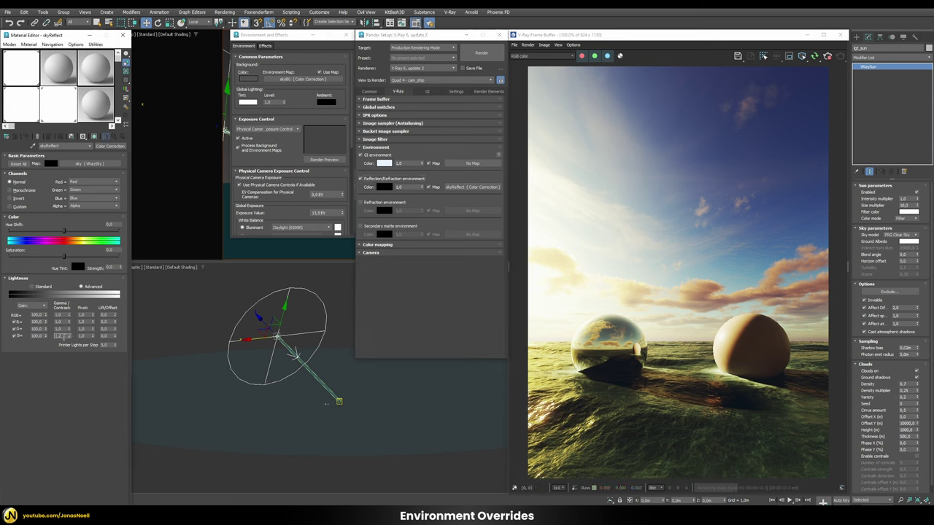
pyautogui.write('1,2')
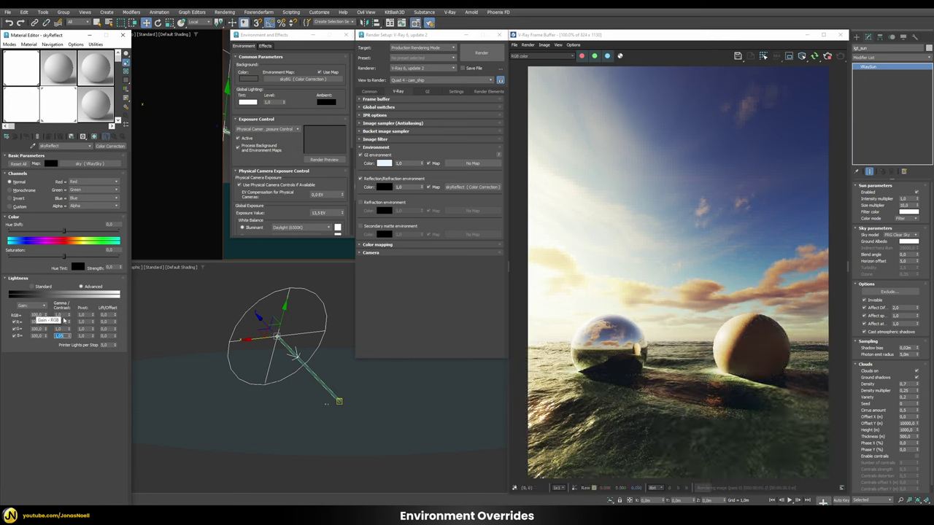
pyautogui.click(38, 315)
pyautogui.write('150')
pyautogui.press('Return')
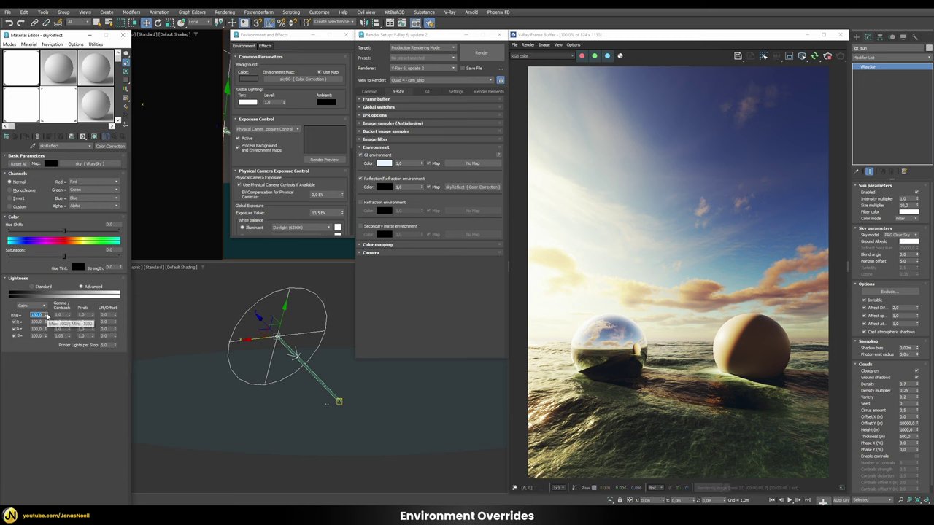
pyautogui.write('120')
pyautogui.press('Return')
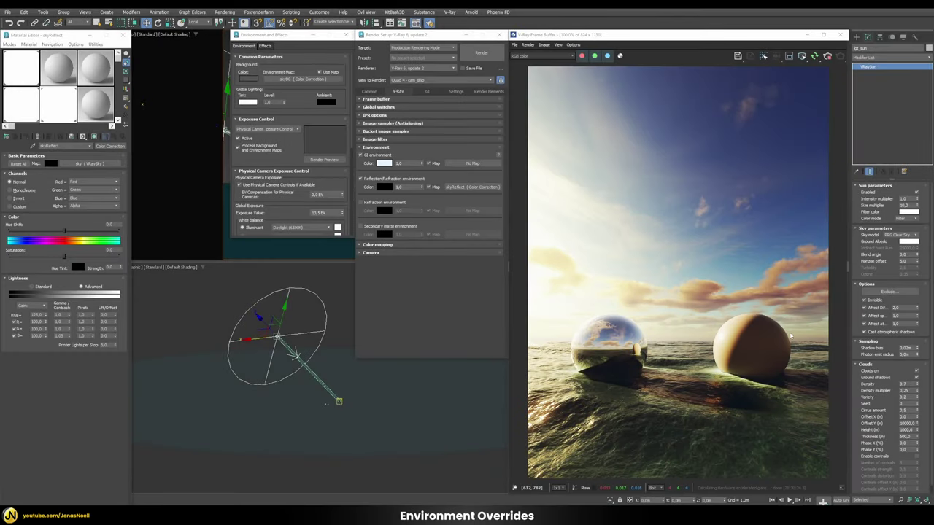
# Copy skyReflect to another material slot, rename it skyGI and assign it as an instance to the GI environment override
pyautogui.click(89, 107)
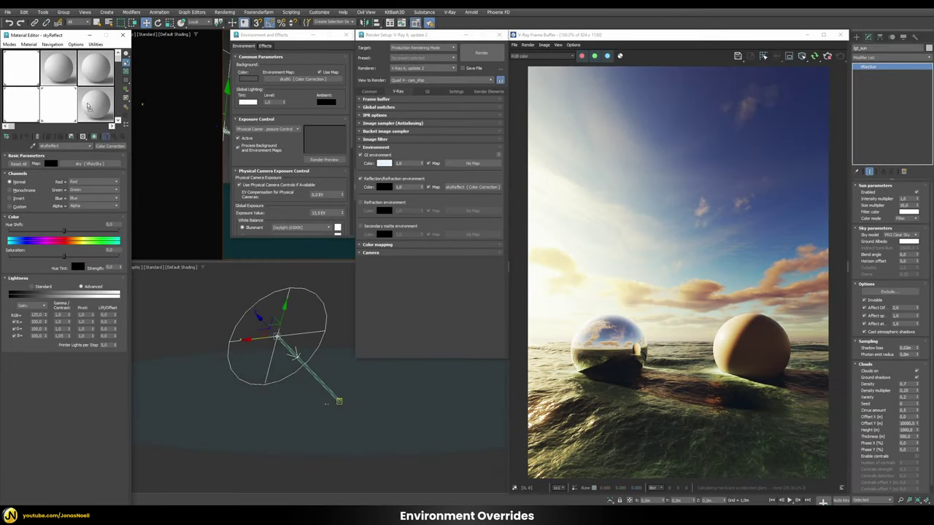
pyautogui.click(52, 147)
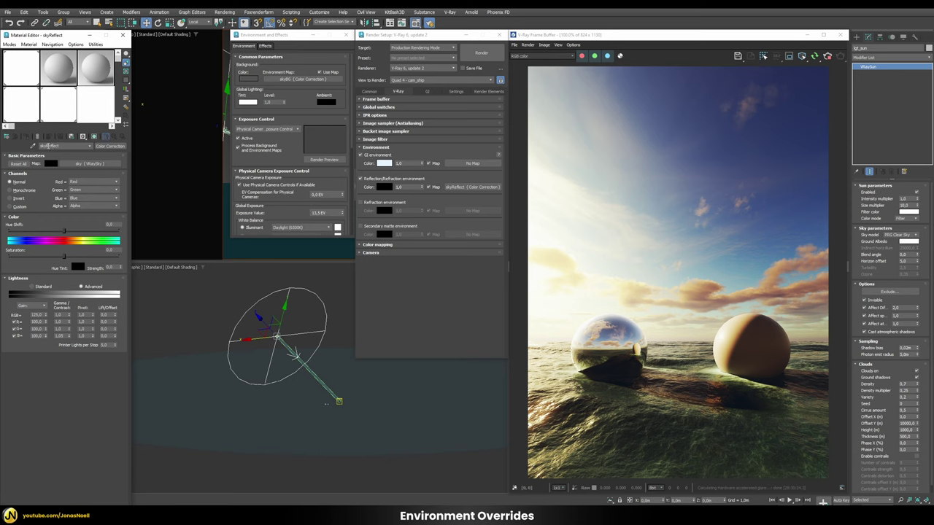
pyautogui.write('skyR')
pyautogui.moveTo(472, 187); pyautogui.dragTo(473, 165)
pyautogui.click(414, 218)
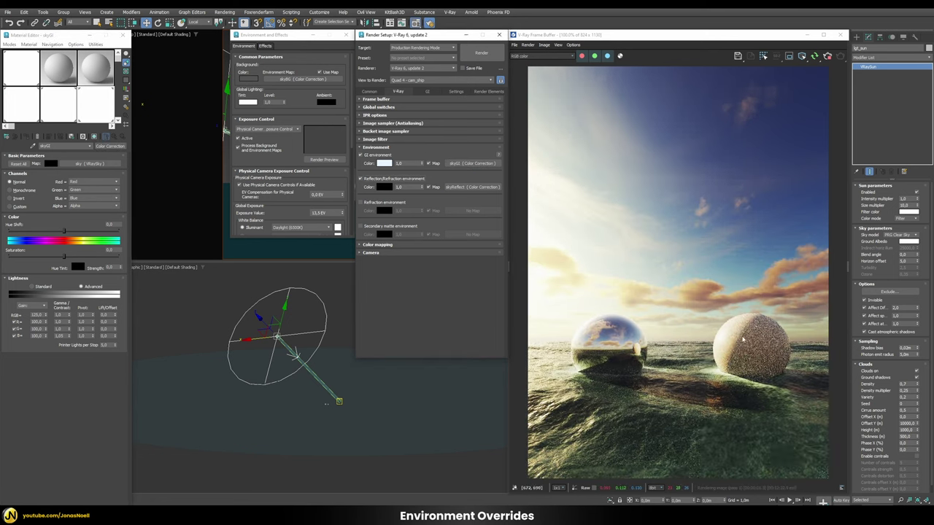
# Try different RGB gain values on skyGI and settle on 140
pyautogui.click(38, 314)
pyautogui.write('150')
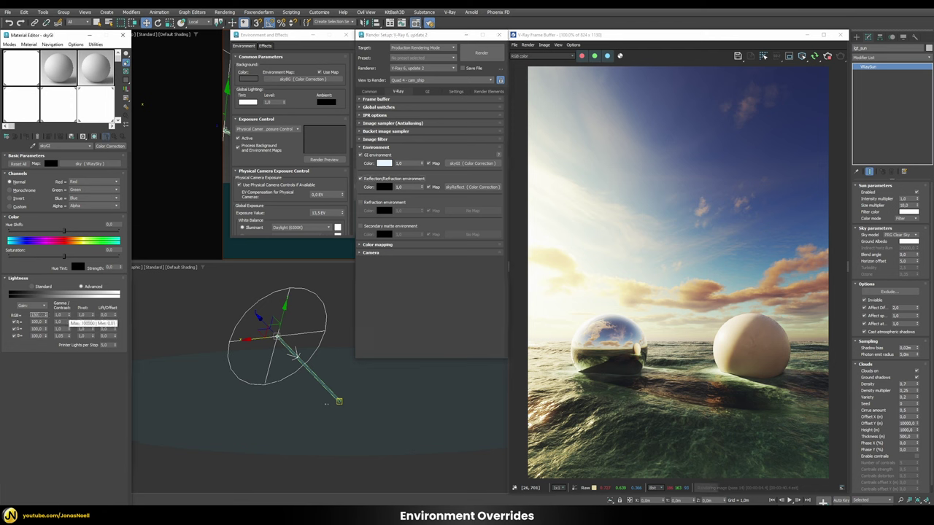
pyautogui.press('Return')
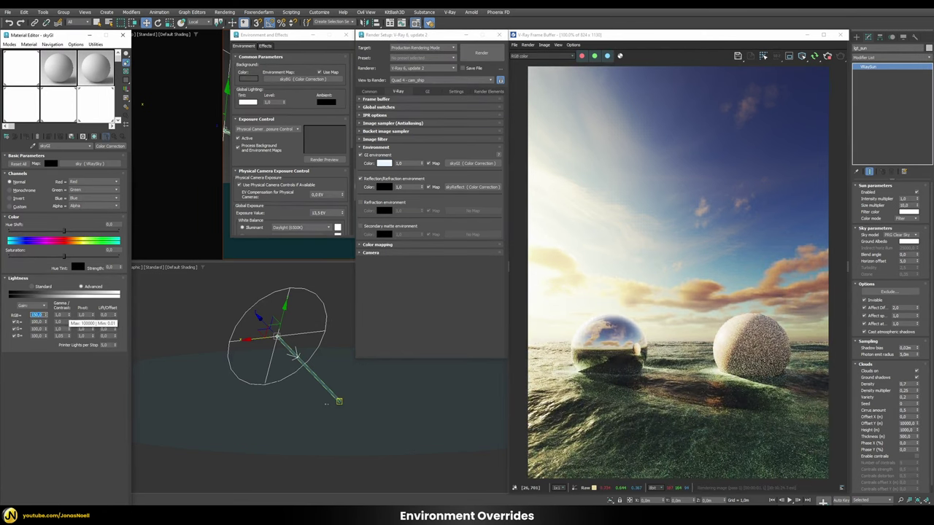
pyautogui.write('1')
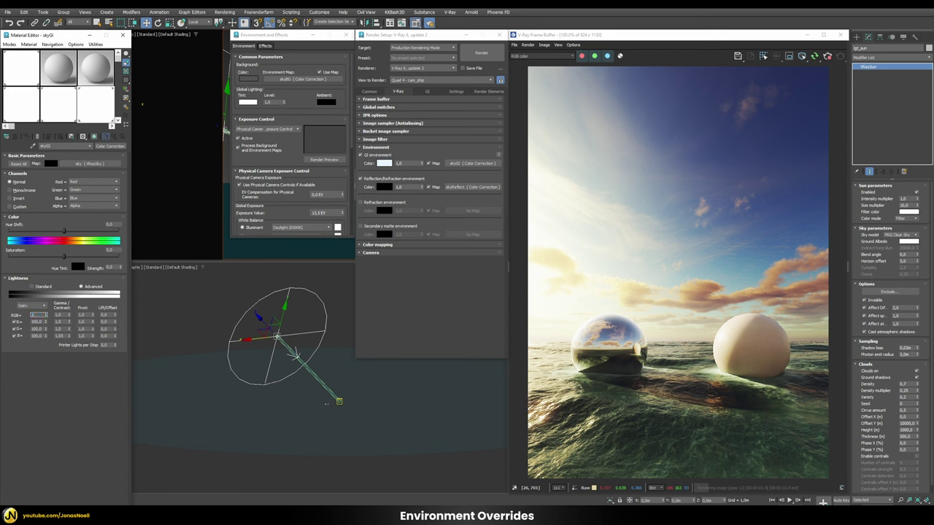
pyautogui.write('00')
pyautogui.press('Return')
# Reset skyGI's blue channel gamma/contrast to 1,0 and adjust its saturation
pyautogui.doubleClick(61, 335)
pyautogui.press('Return')
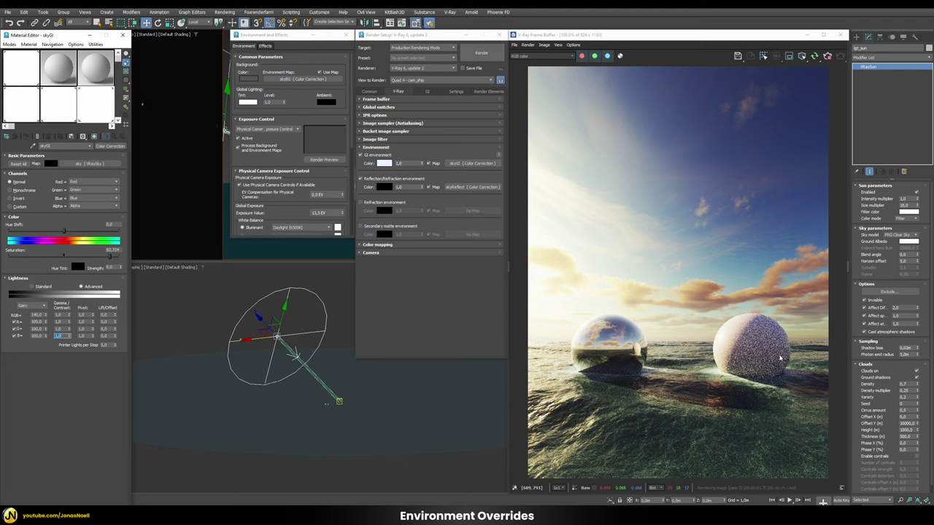
pyautogui.doubleClick(113, 250)
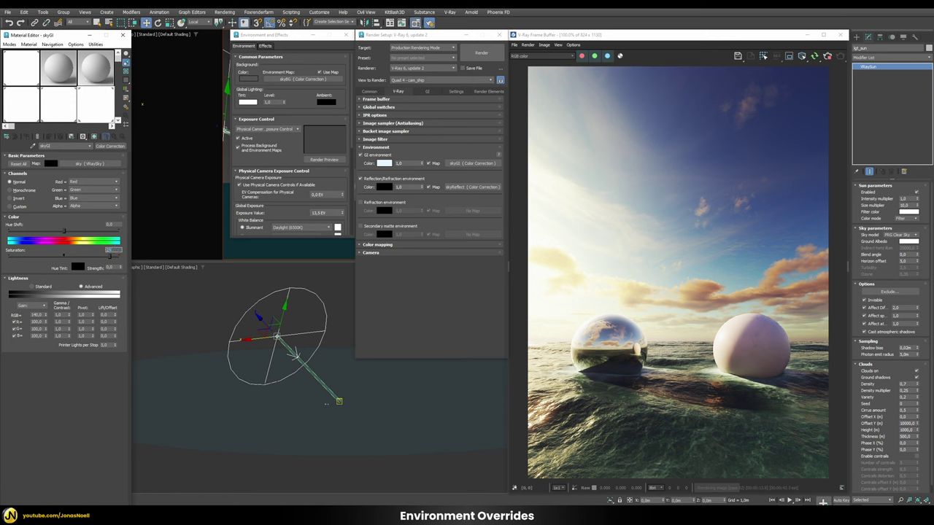
pyautogui.press('Return')
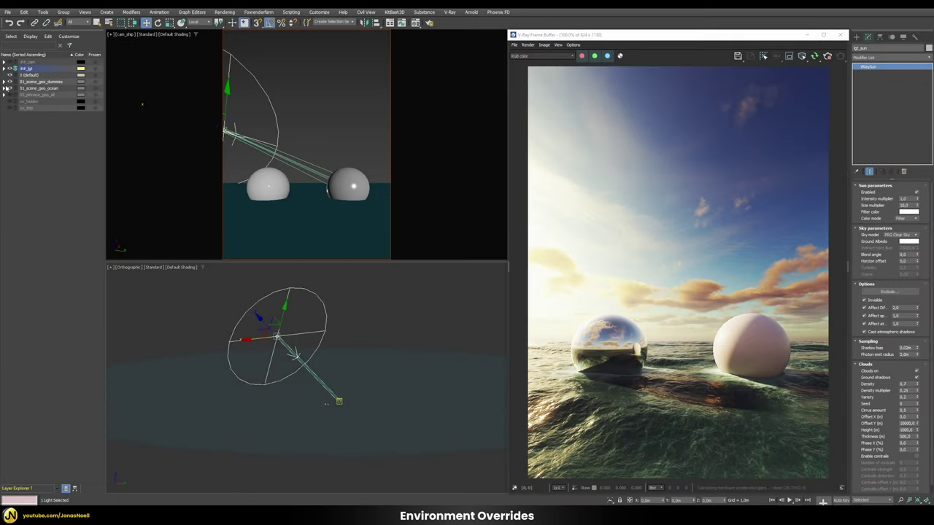
# Compare the render with the dummy spheres and with the ship, leaving 01_scene_geo_dummies hidden and 02_pinnace_geo_all visible
pyautogui.click(8, 82)
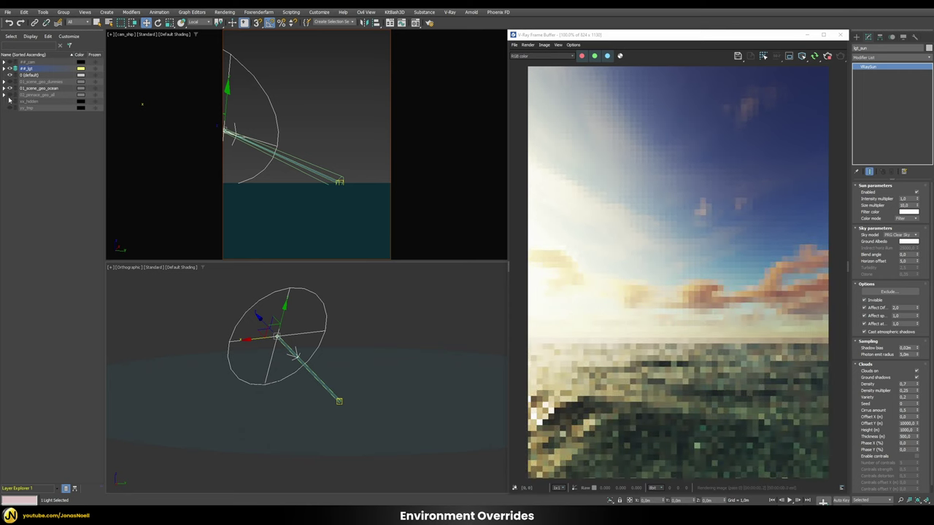
pyautogui.click(10, 95)
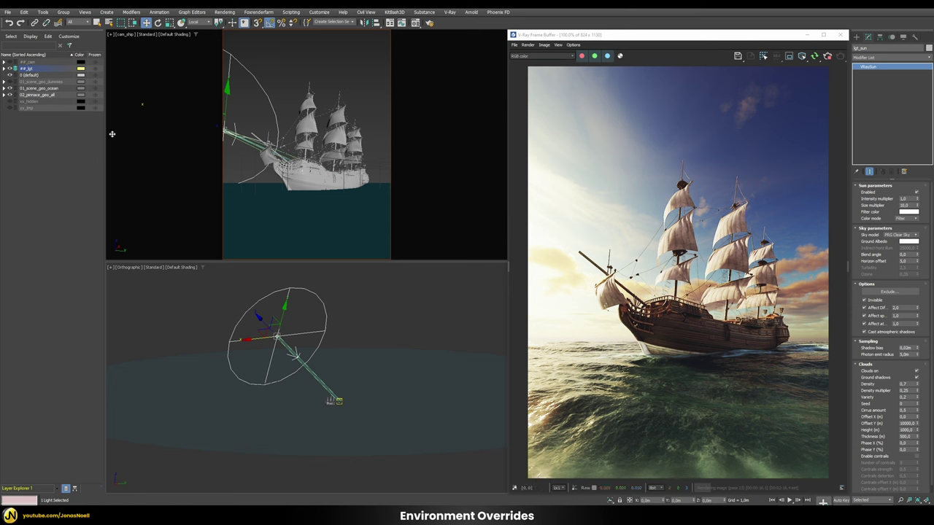
pyautogui.click(9, 95)
pyautogui.click(9, 81)
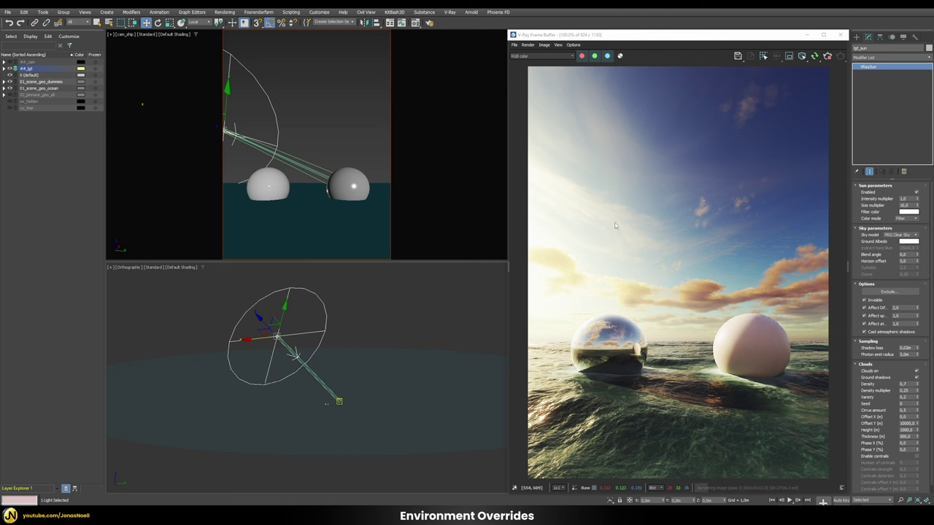
pyautogui.click(10, 82)
pyautogui.click(10, 95)
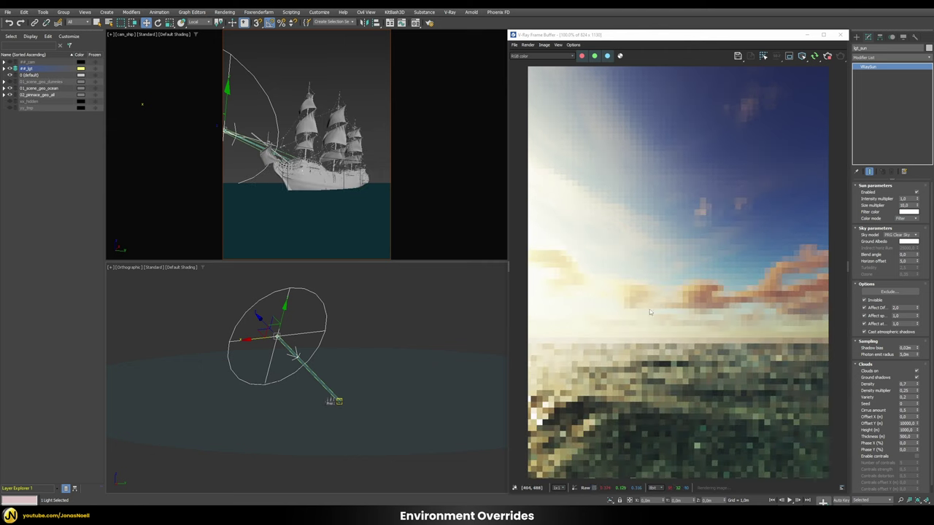